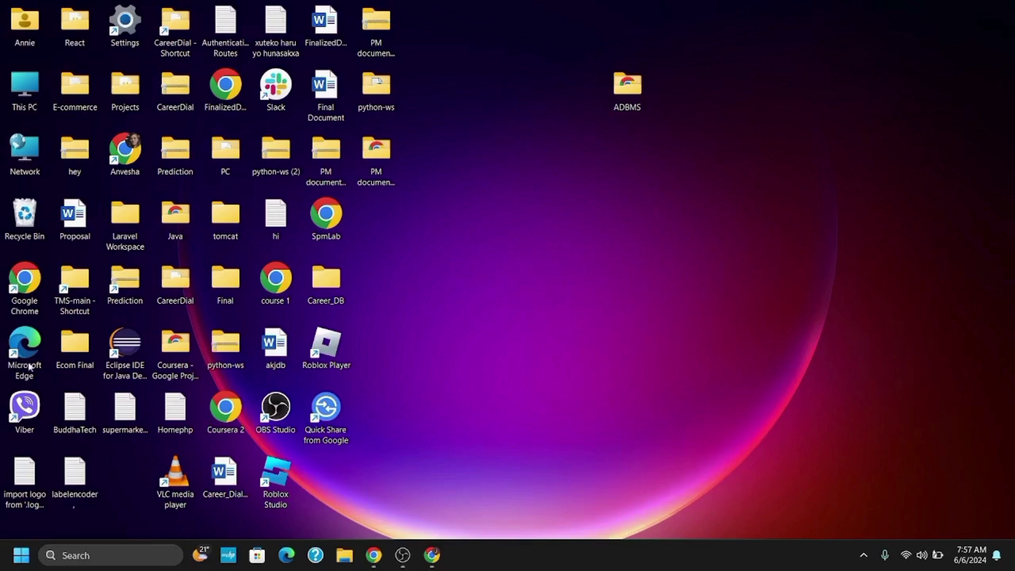
Search Windows and open the Services console.
{"action": "left_click", "coordinate": [63, 555]}
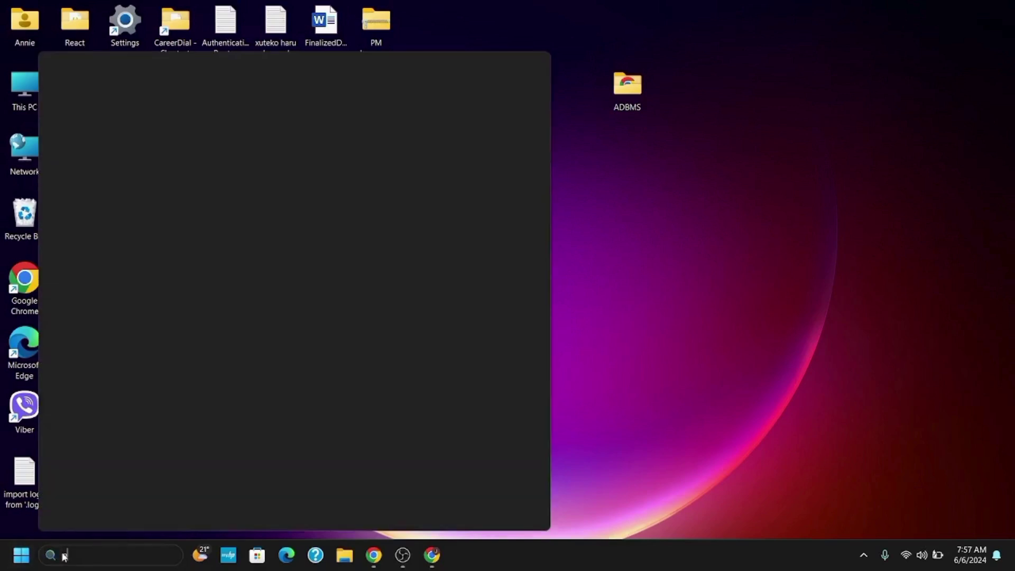
{"action": "type", "text": "e"}
{"action": "key", "text": "BackSpace"}
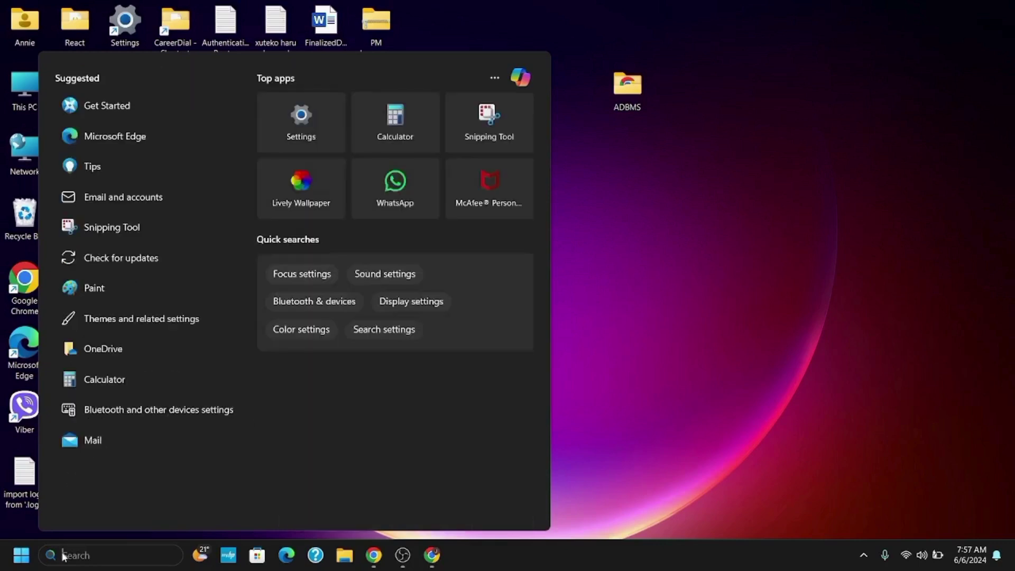
{"action": "type", "text": "settings"}
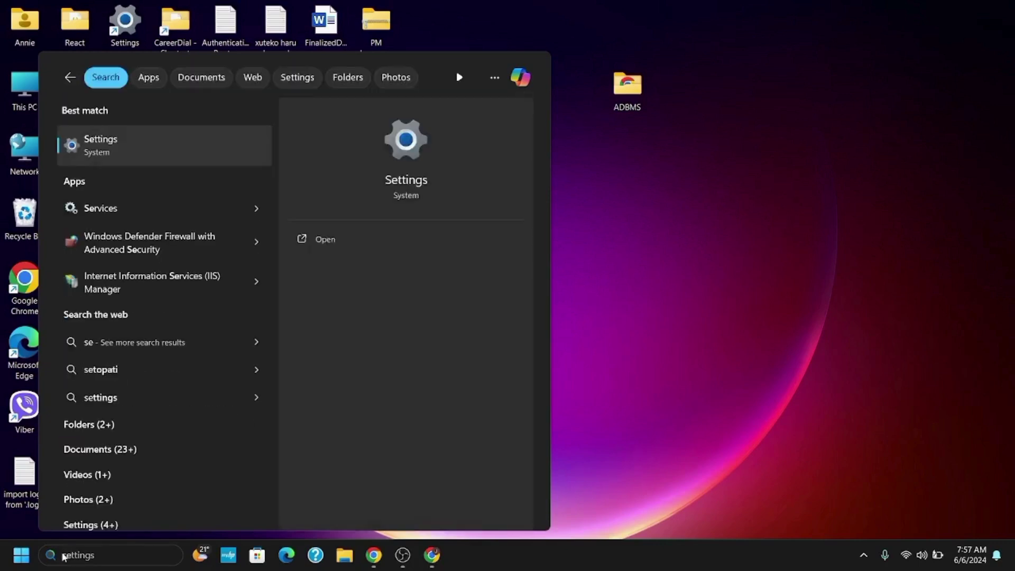
{"action": "key", "text": "Down"}
{"action": "key", "text": "Down"}
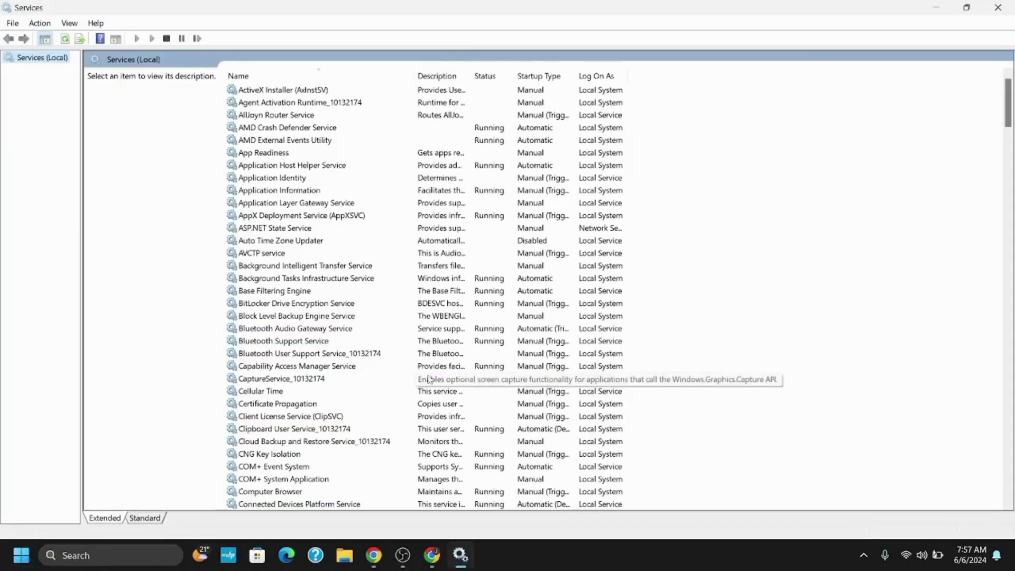
Confirm Windows Biometric Service's startup type stays Automatic in its properties, then close them.
{"action": "left_click", "coordinate": [428, 378]}
{"action": "key", "text": "w"}
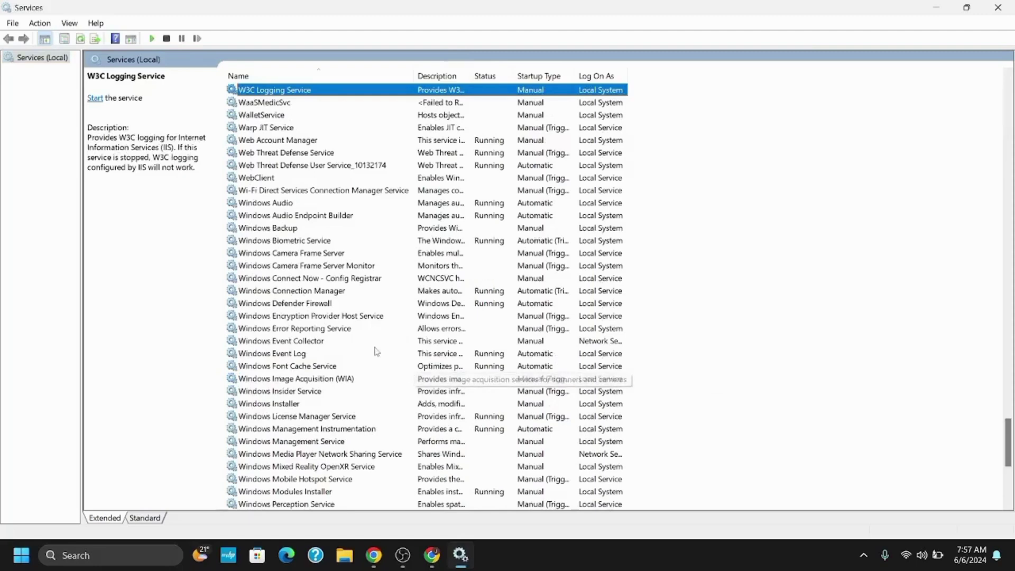
{"action": "left_click", "coordinate": [287, 242]}
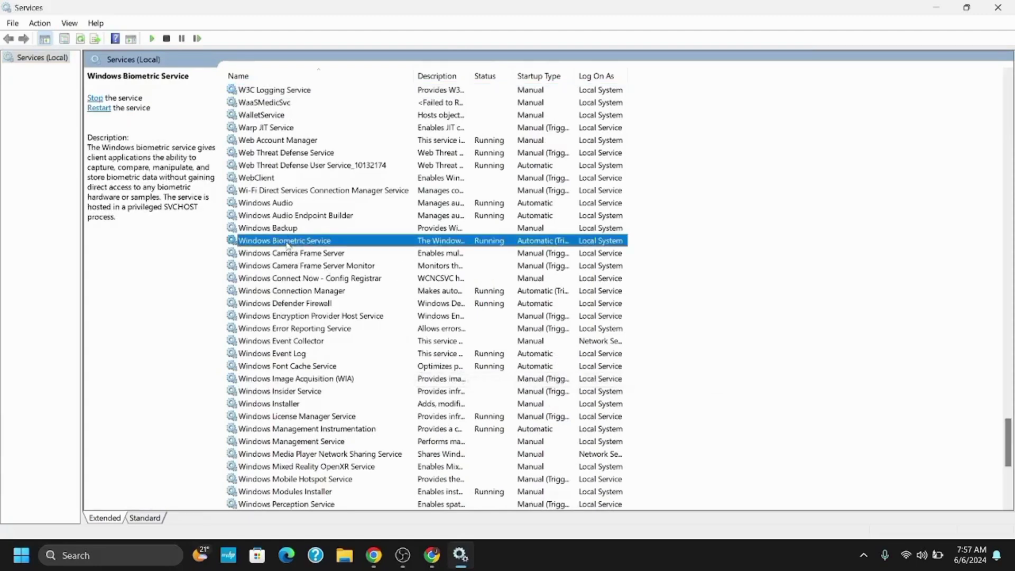
{"action": "right_click", "coordinate": [288, 242]}
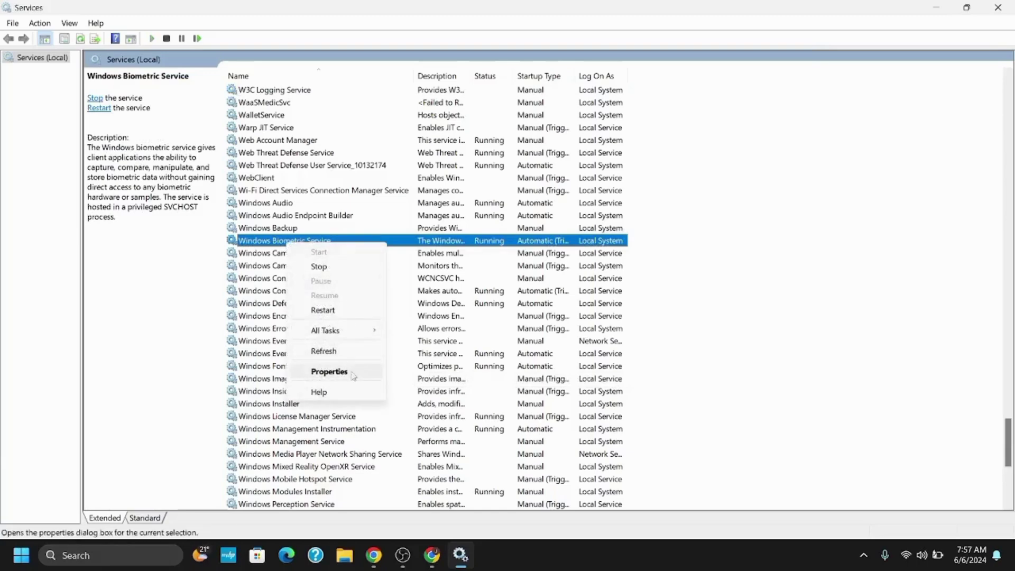
{"action": "left_click", "coordinate": [329, 372]}
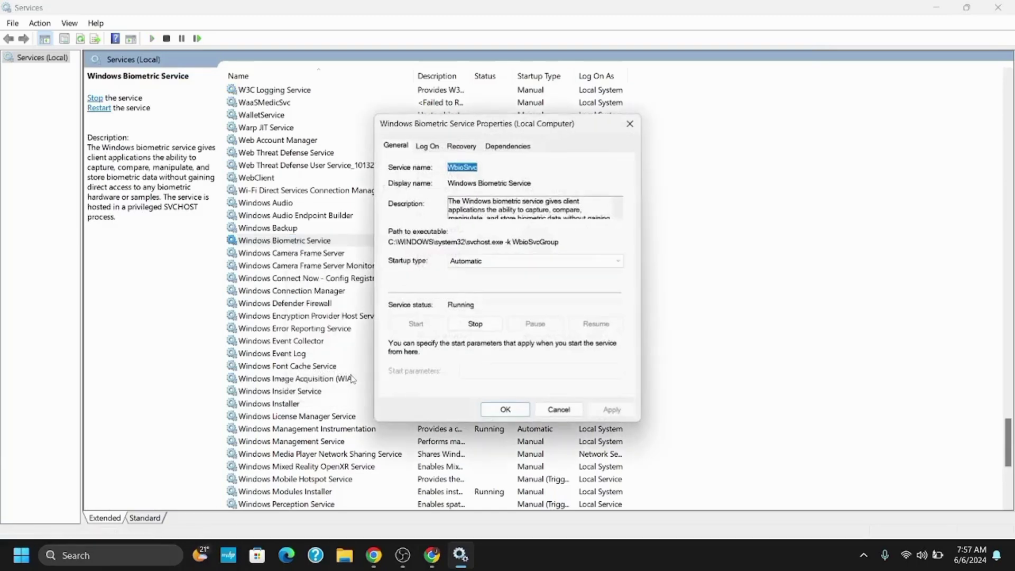
{"action": "left_click", "coordinate": [476, 262]}
{"action": "left_click", "coordinate": [440, 283]}
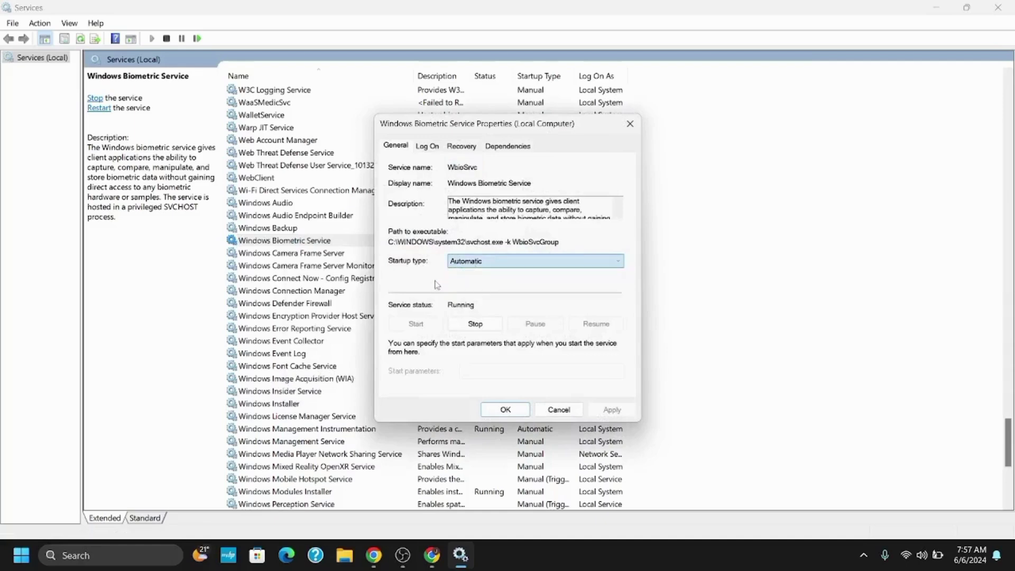
{"action": "left_click", "coordinate": [630, 123]}
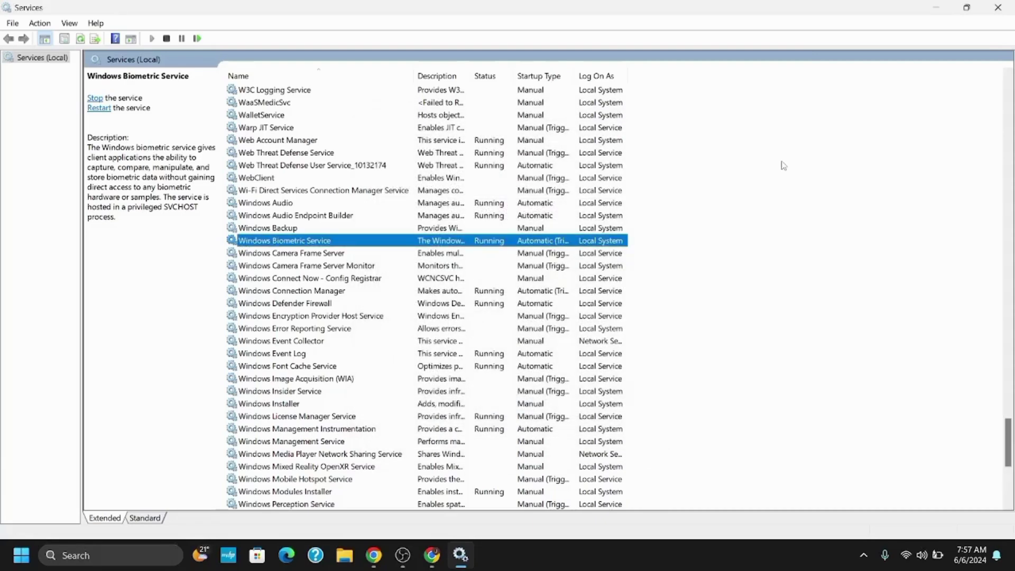
Close Services, open System32\WinBioDatabase in Explorer and select both DAT files.
{"action": "key", "text": "alt+F4"}
{"action": "scroll", "coordinate": [391, 376], "scroll_direction": "down", "scroll_amount": 10}
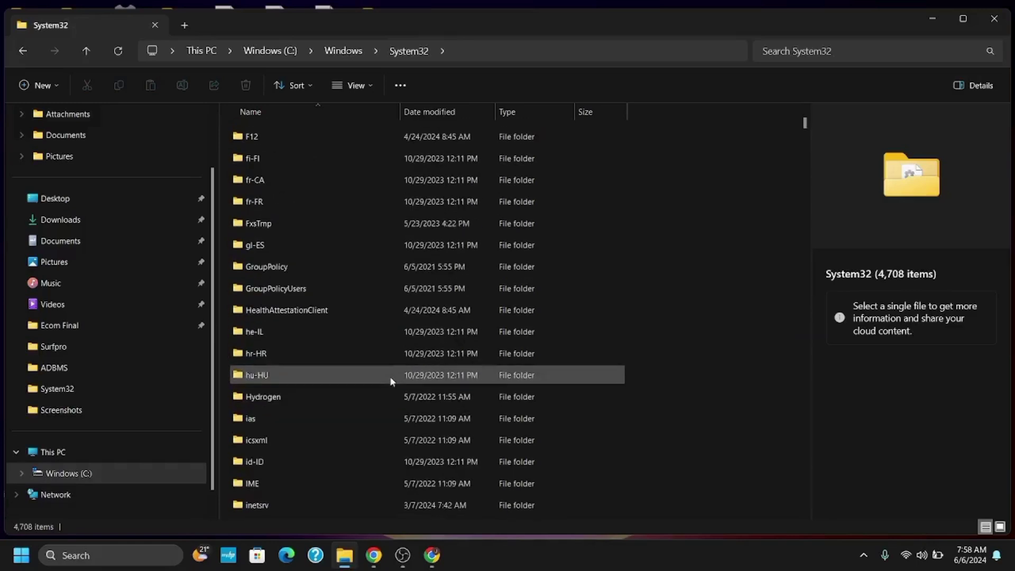
{"action": "scroll", "coordinate": [391, 381], "scroll_direction": "down", "scroll_amount": 20}
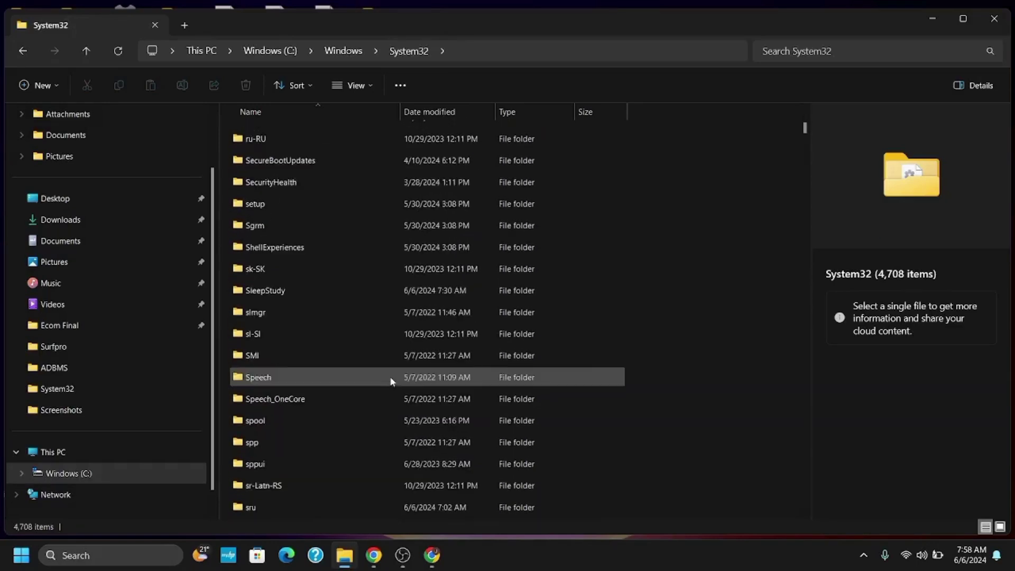
{"action": "scroll", "coordinate": [391, 381], "scroll_direction": "down", "scroll_amount": 8}
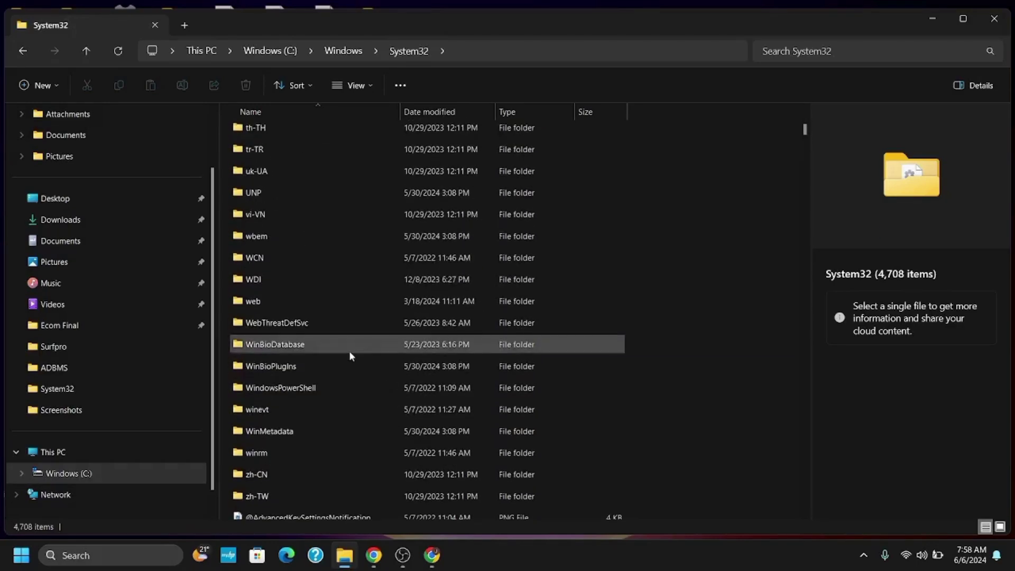
{"action": "double_click", "coordinate": [349, 350]}
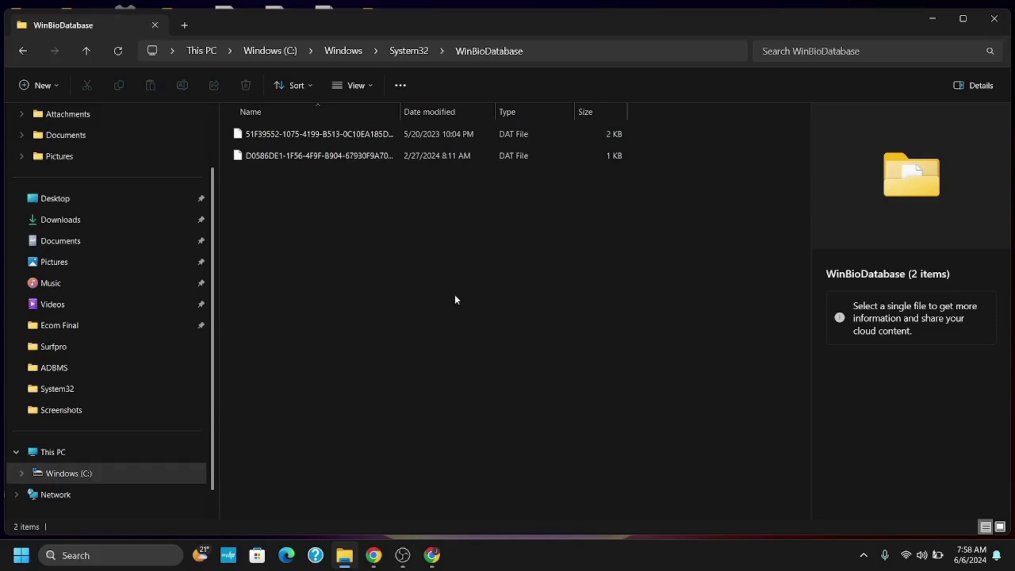
{"action": "key", "text": "ctrl+a"}
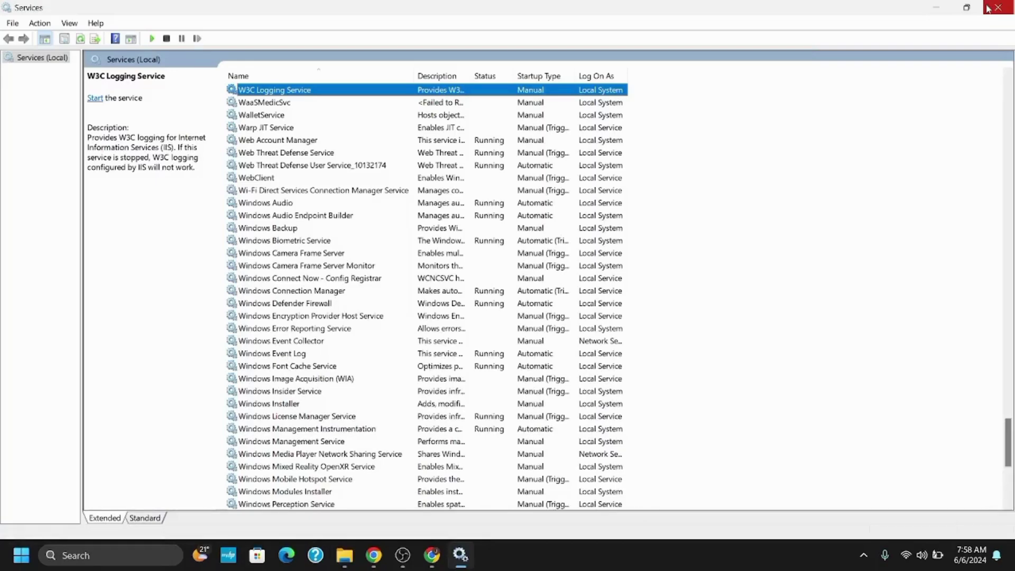
Close the Services console and search 'device Manager' to open Device Manager.
{"action": "left_click", "coordinate": [997, 7]}
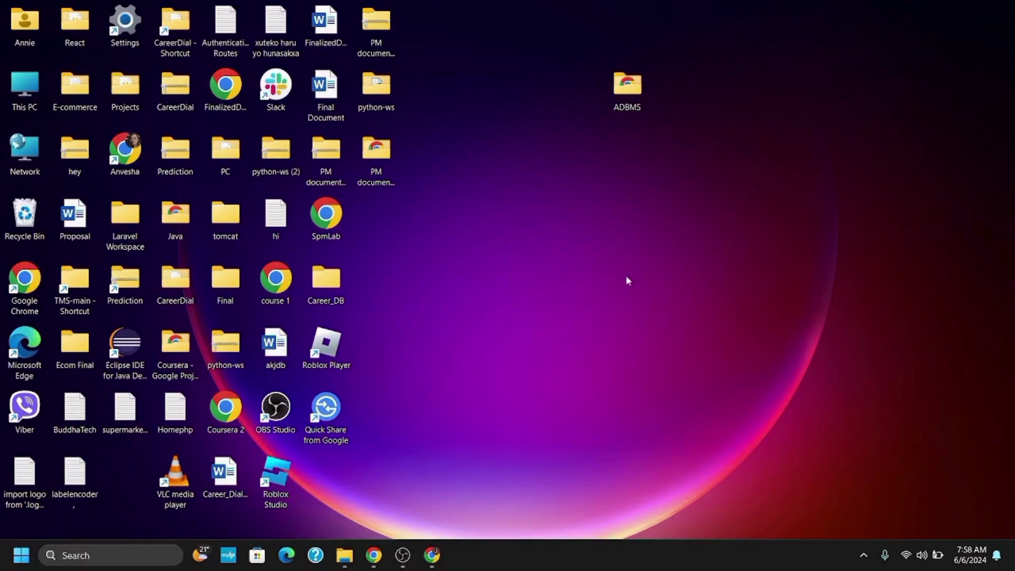
{"action": "left_click", "coordinate": [106, 554]}
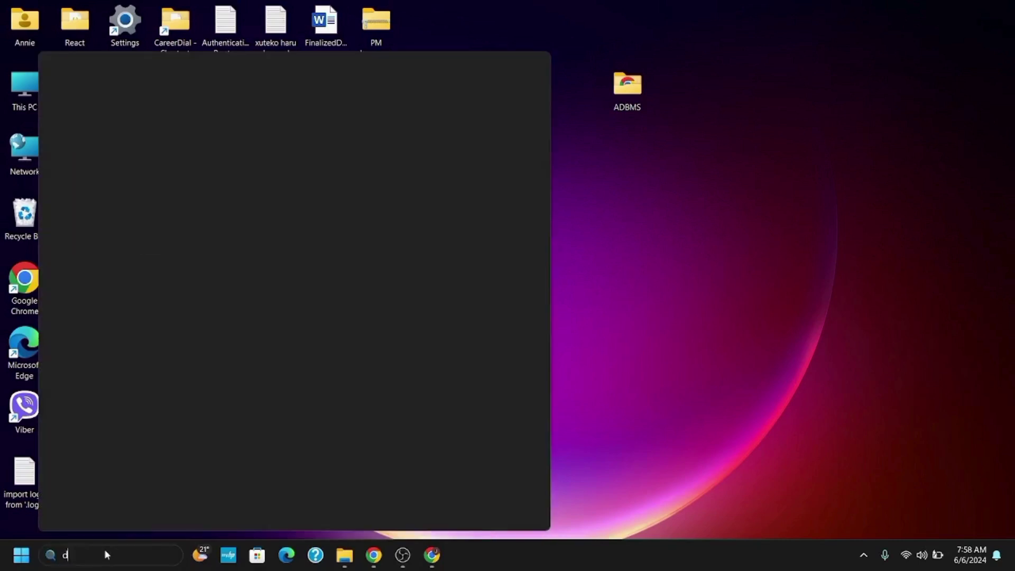
{"action": "type", "text": "device Manager"}
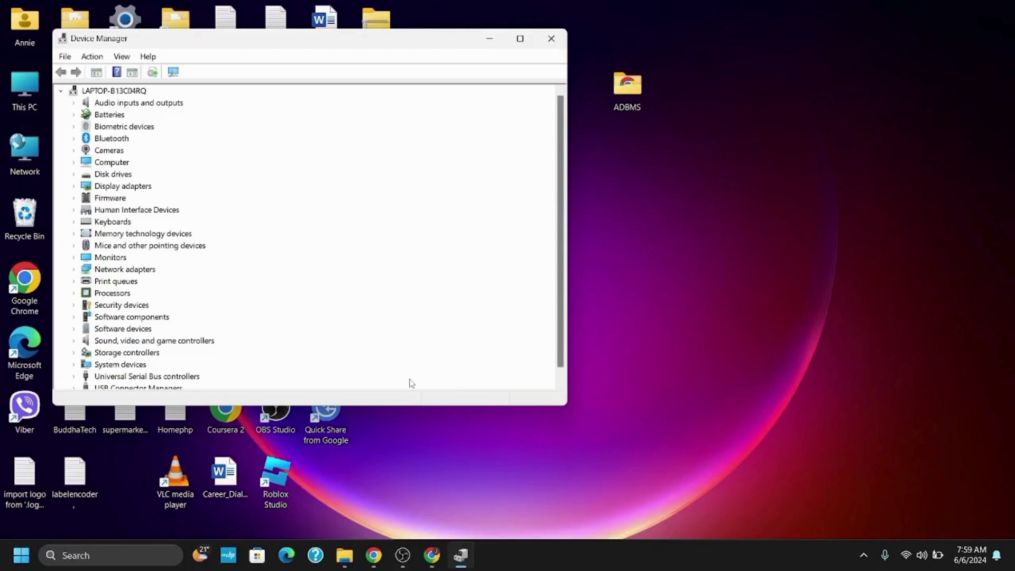
Maximize Device Manager, expand Biometric devices to the ELAN WBF Fingerprint Sensor, and show hidden devices.
{"action": "left_click", "coordinate": [519, 38]}
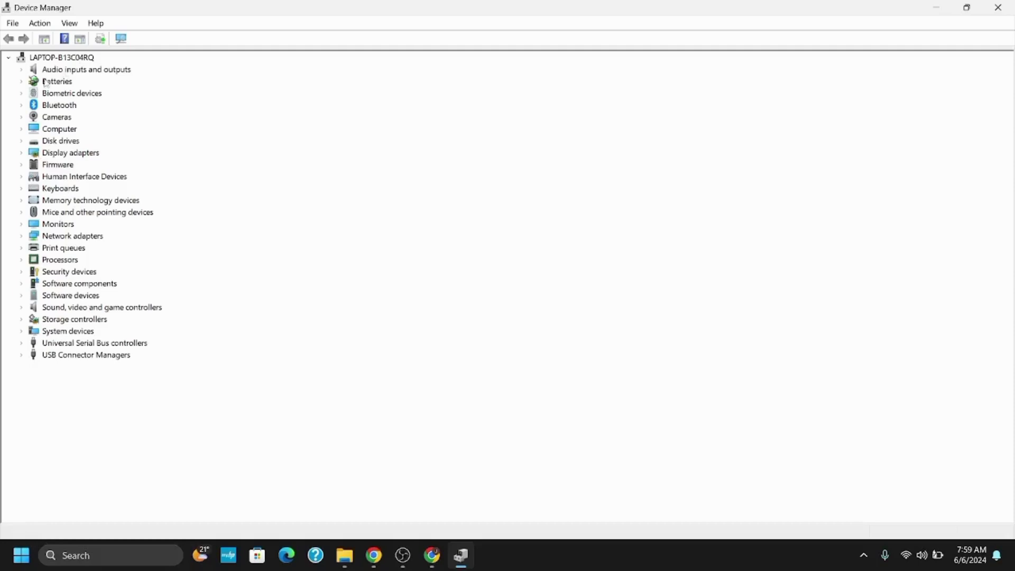
{"action": "left_click", "coordinate": [22, 94]}
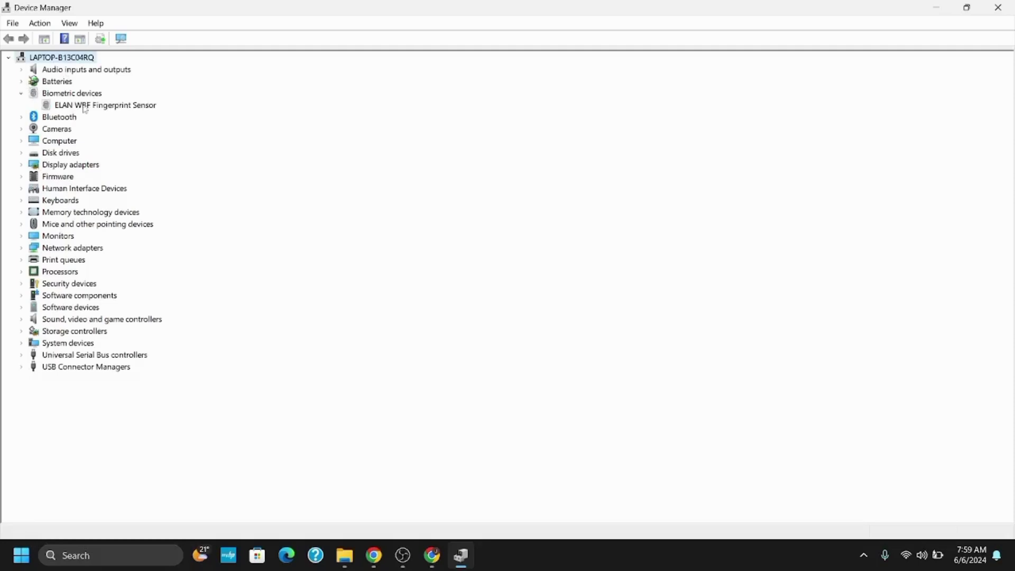
{"action": "left_click", "coordinate": [70, 24]}
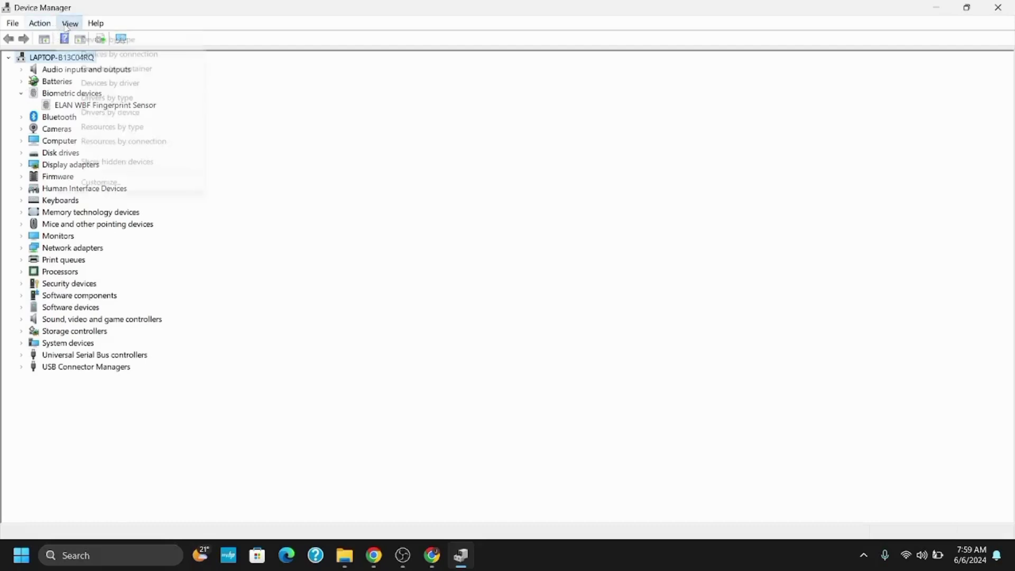
{"action": "left_click", "coordinate": [108, 164]}
{"action": "right_click", "coordinate": [140, 109]}
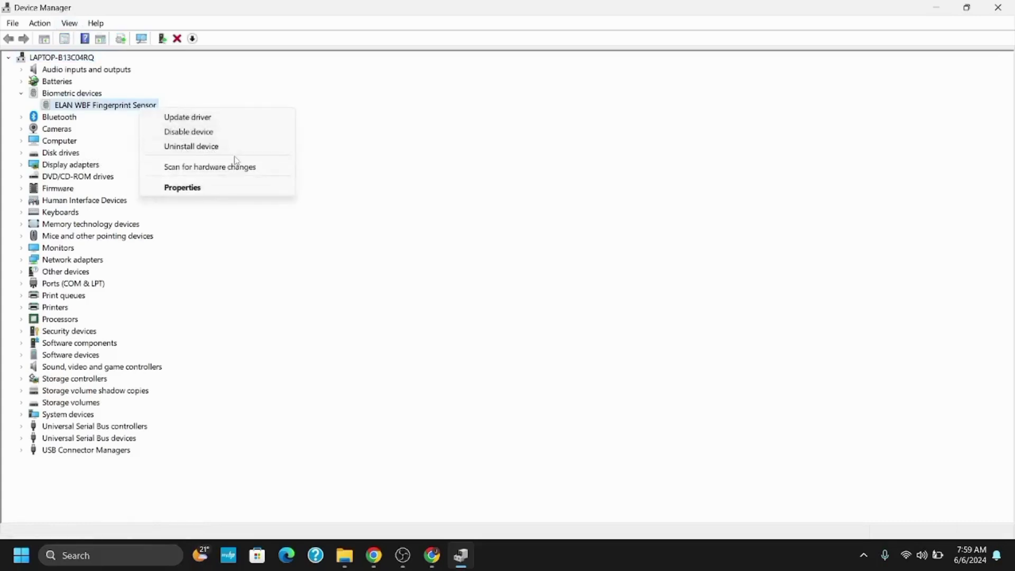
{"action": "left_click", "coordinate": [464, 314]}
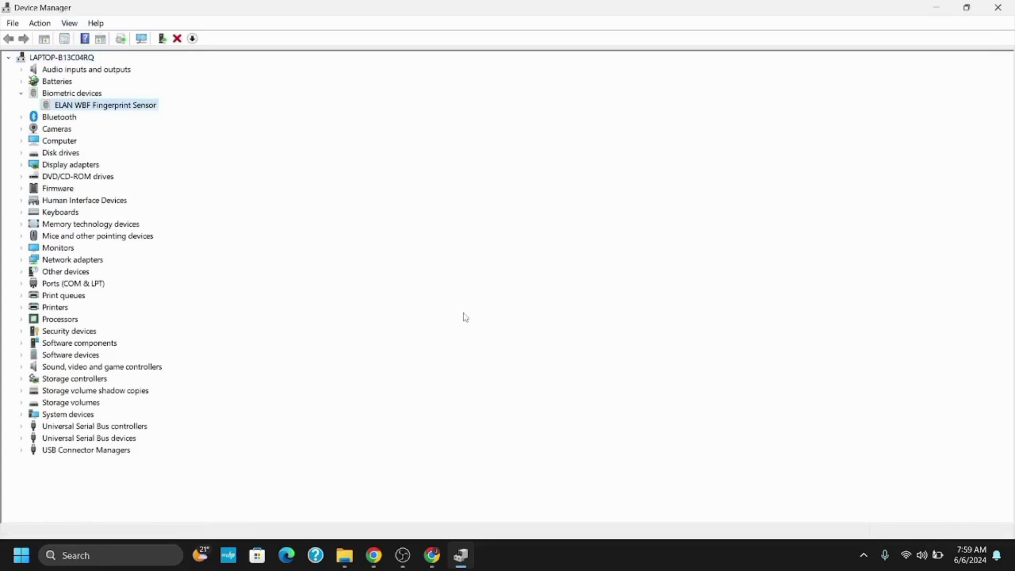
Browse from WinBioDatabase up to System32, view WinBioPlugIns, go back, and minimize Explorer.
{"action": "left_click", "coordinate": [344, 555]}
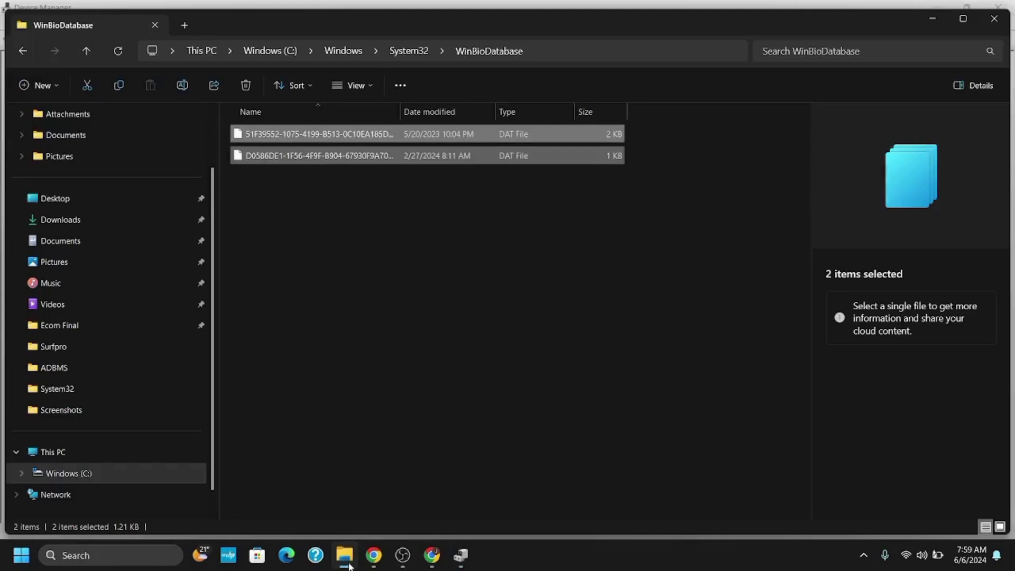
{"action": "left_click", "coordinate": [329, 329]}
{"action": "left_click", "coordinate": [405, 55]}
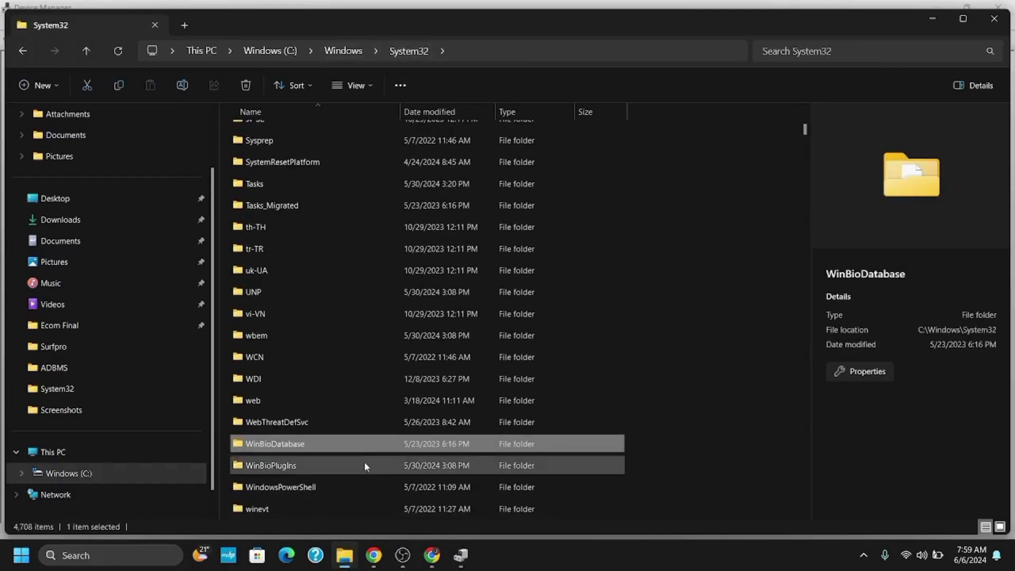
{"action": "double_click", "coordinate": [362, 465]}
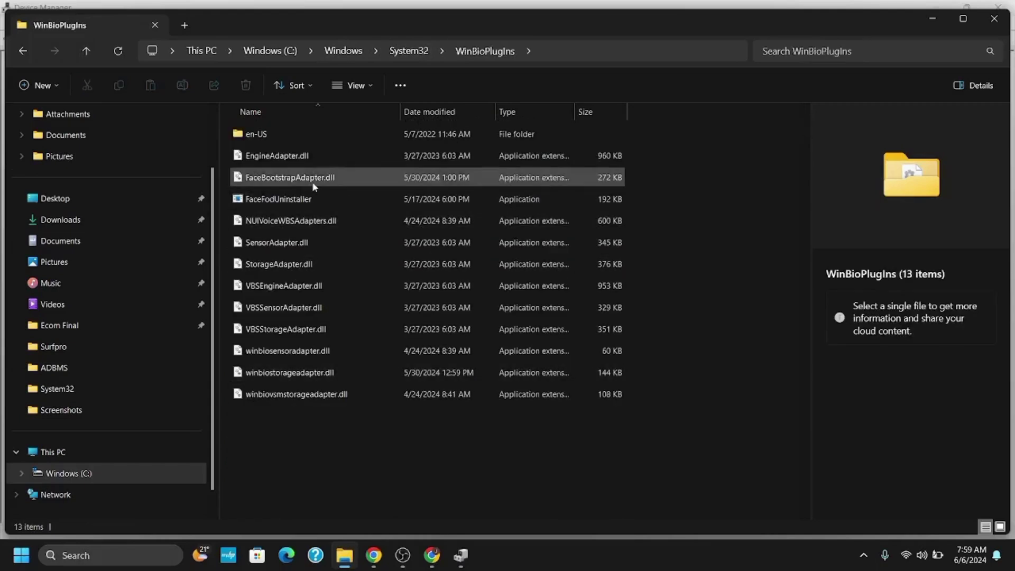
{"action": "left_click", "coordinate": [23, 50]}
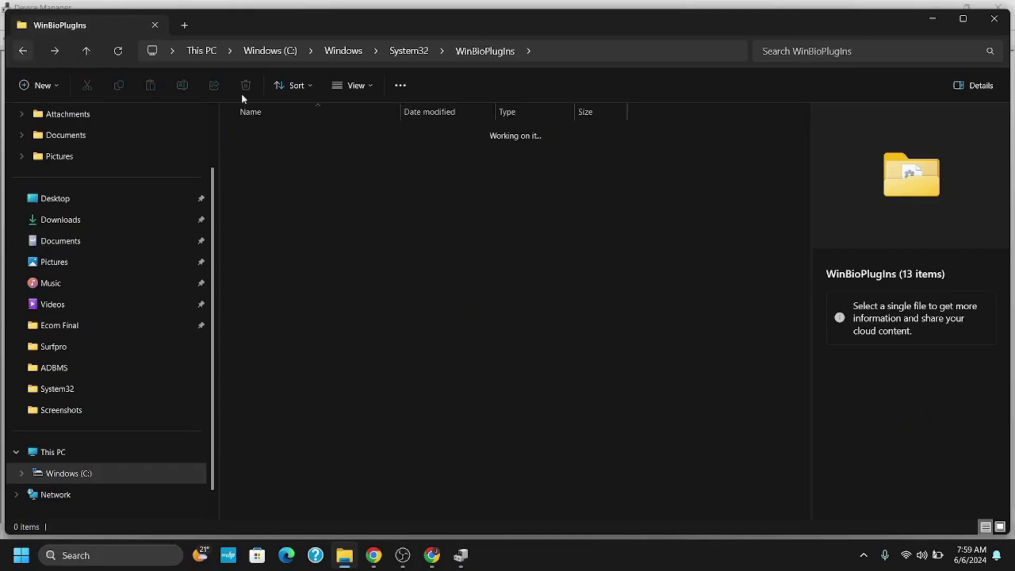
{"action": "left_click", "coordinate": [926, 23]}
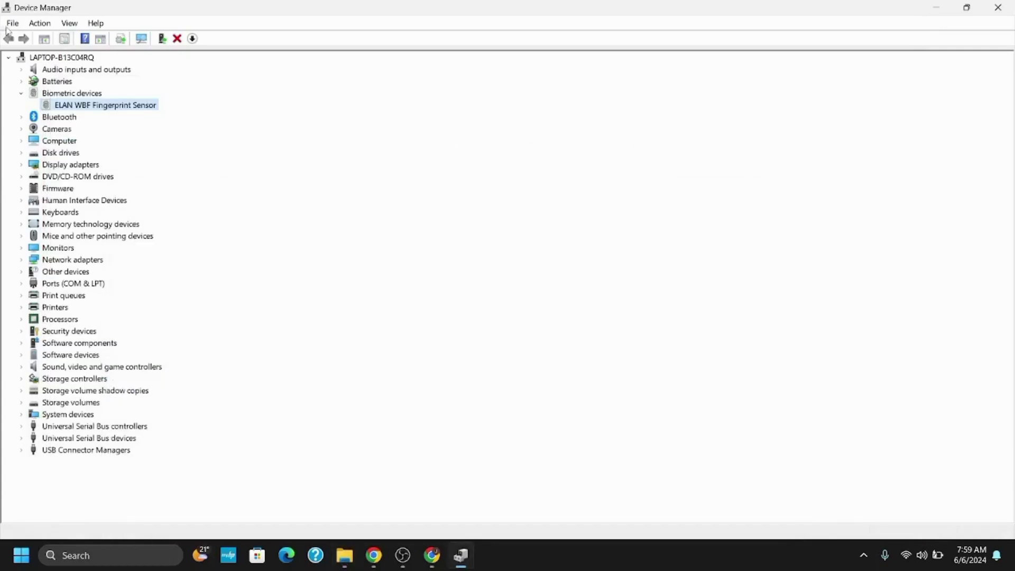
Run Action > Scan for hardware changes in Device Manager.
{"action": "left_click", "coordinate": [39, 23]}
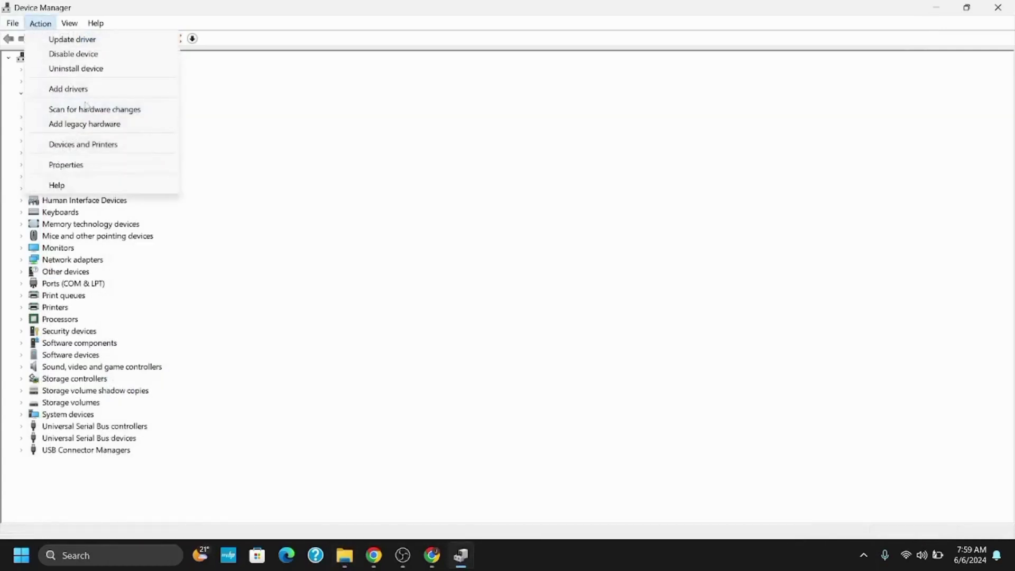
{"action": "left_click", "coordinate": [105, 109]}
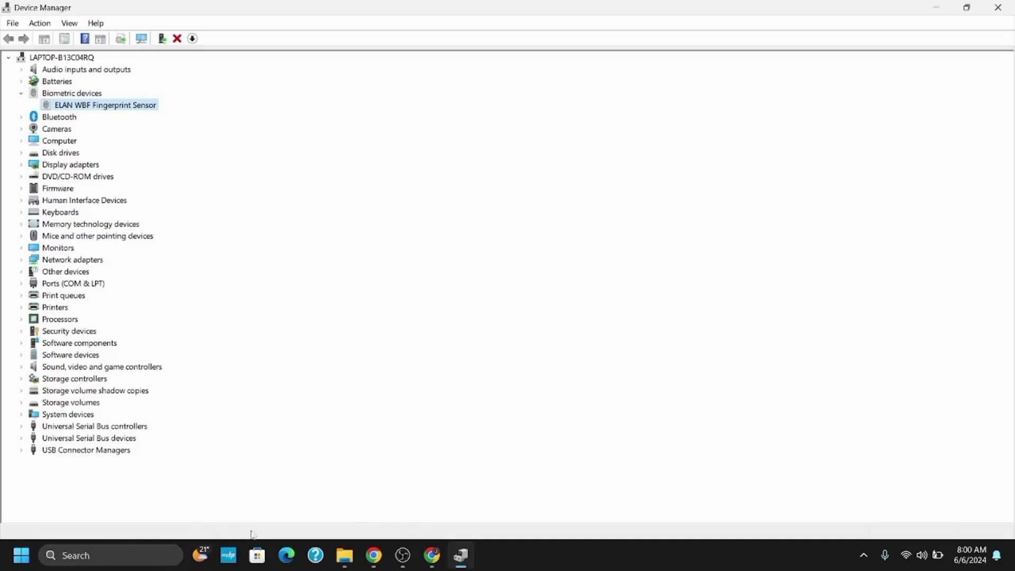
Open Settings from search, visit Apps > Advanced app settings, then return to Apps.
{"action": "left_click", "coordinate": [96, 550]}
{"action": "type", "text": "se"}
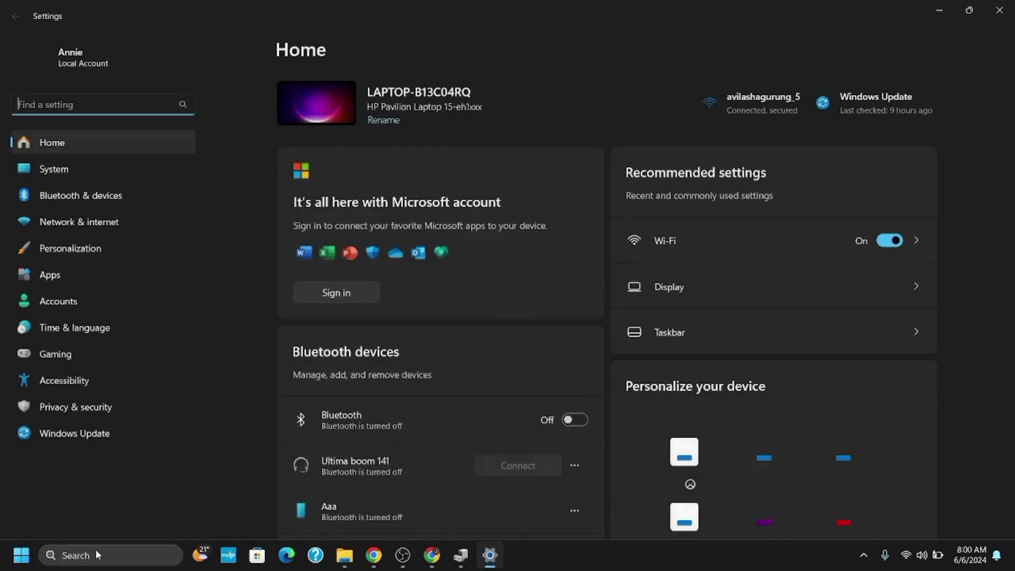
{"action": "left_click", "coordinate": [97, 273]}
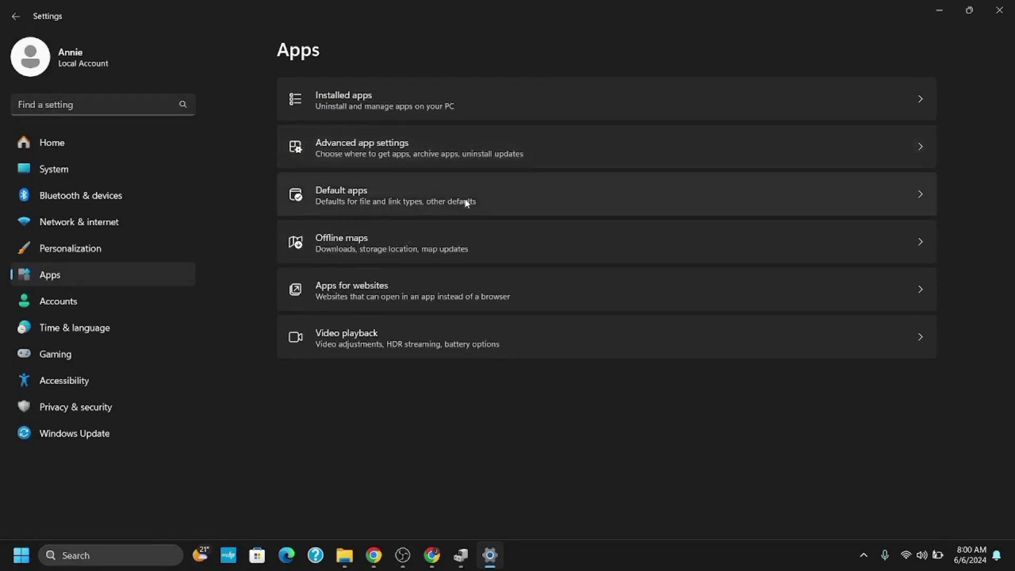
{"action": "left_click", "coordinate": [444, 152]}
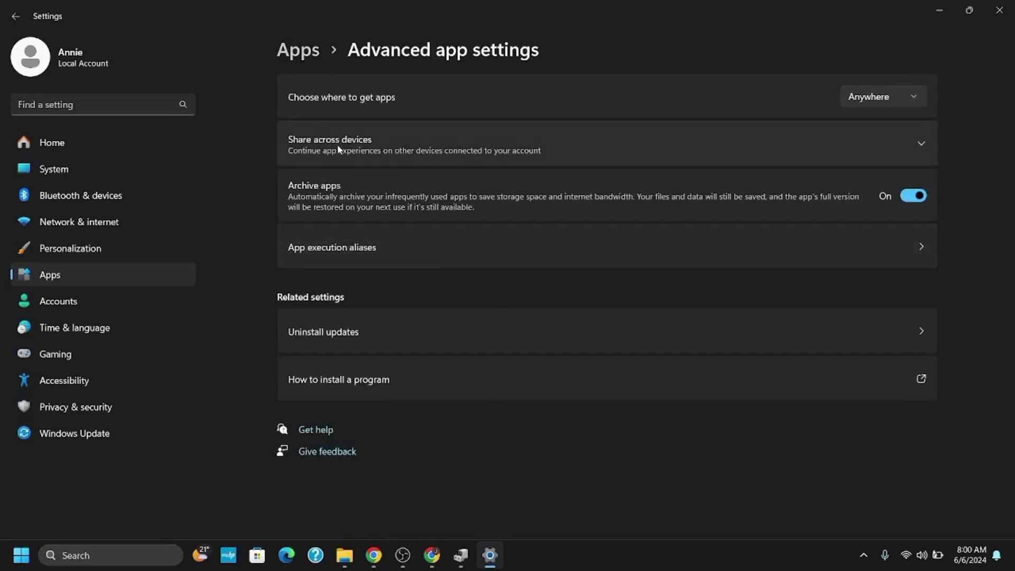
{"action": "left_click", "coordinate": [14, 18]}
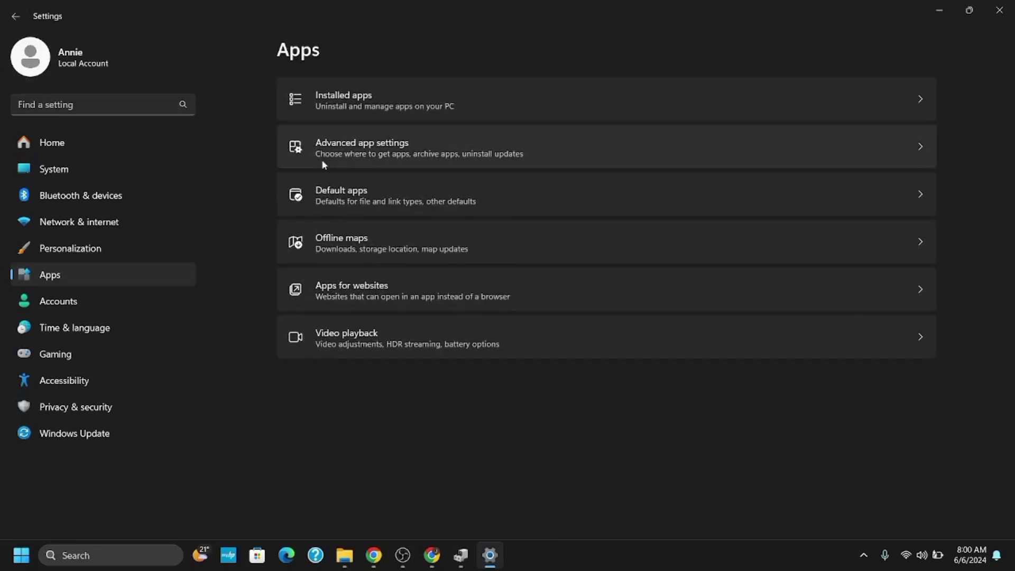